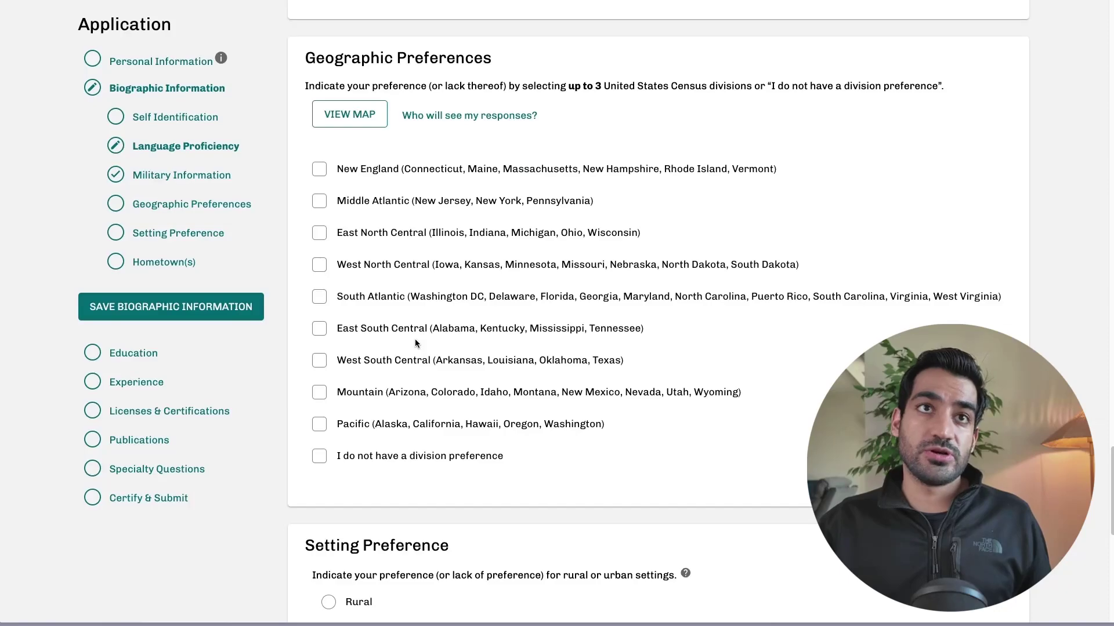
Highlight the Geographic Preferences heading and its 'up to 3 divisions' limit, then clear the selection.
triple_click(544, 51)
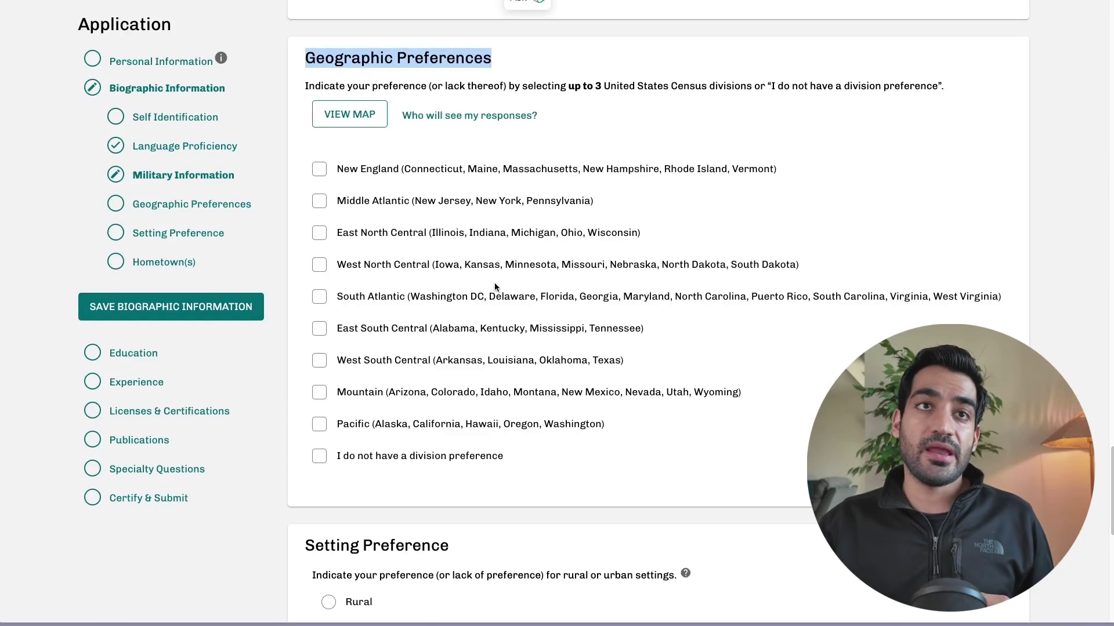
left_click_drag(568, 86, 777, 86)
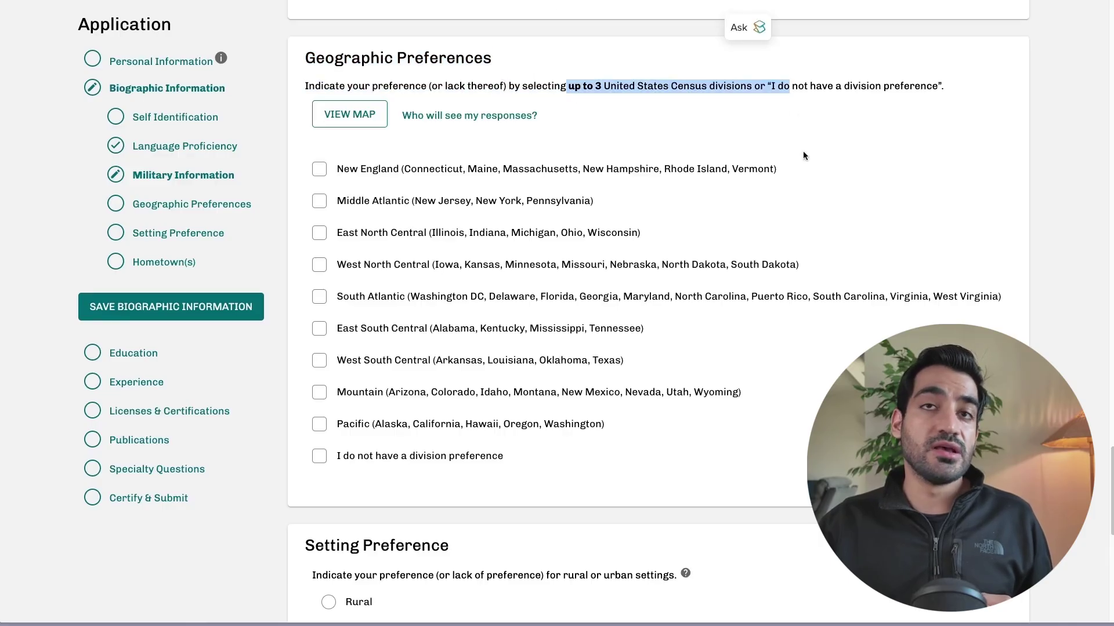
left_click(777, 86)
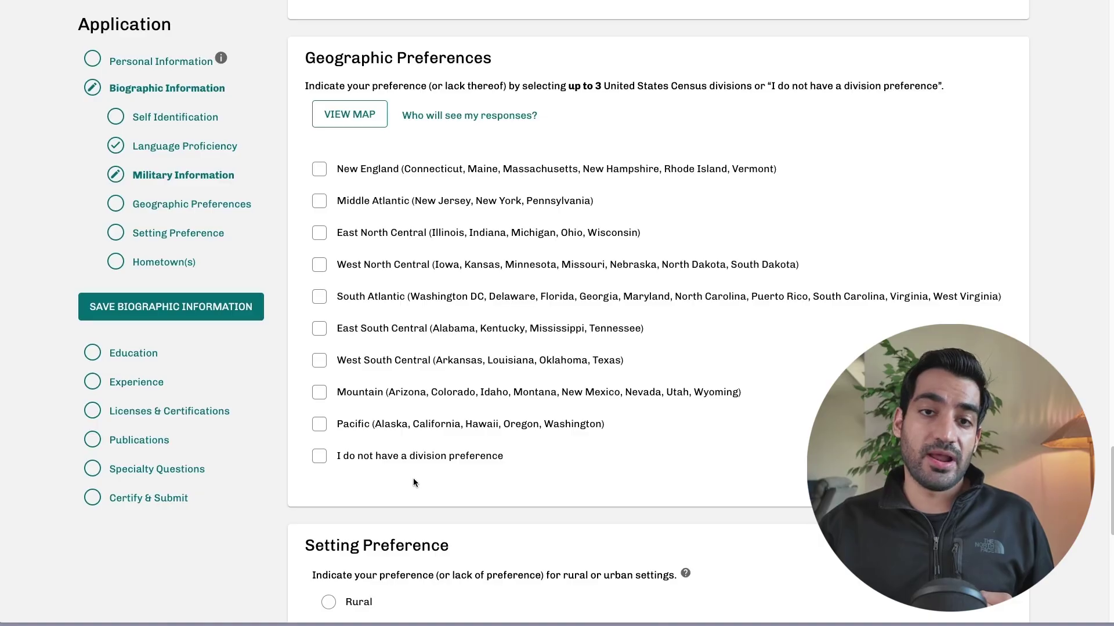
mouse_move(20, 62)
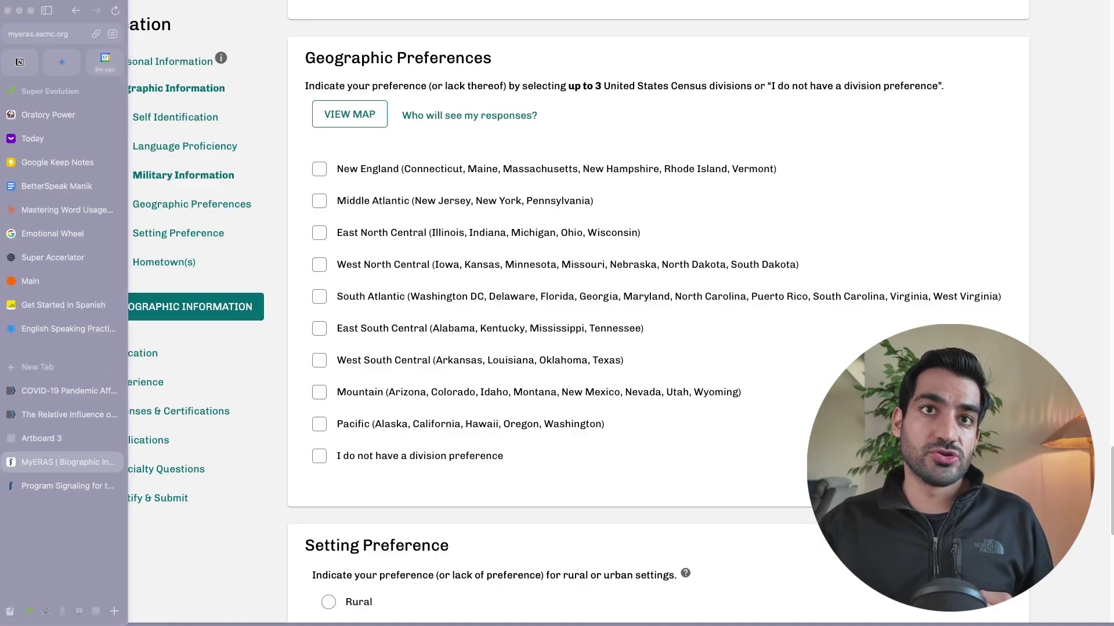
Switch to the program-signaling PMC article and scroll past Methods and Results to Conclusions.
left_click(70, 414)
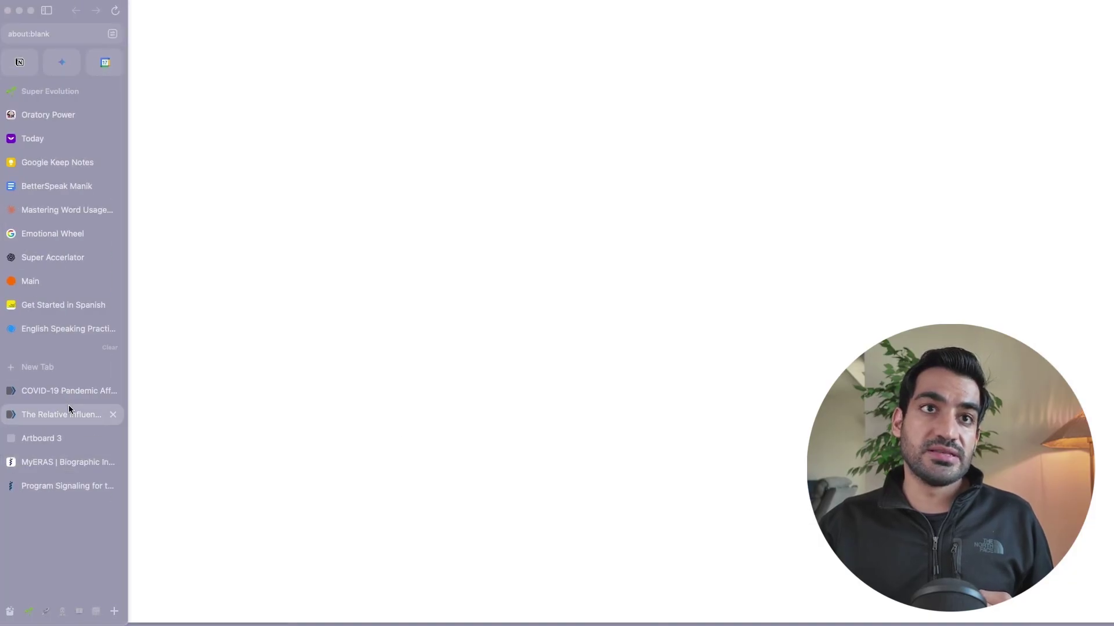
scroll(422, 388, "down", 2)
scroll(422, 388, "down", 2)
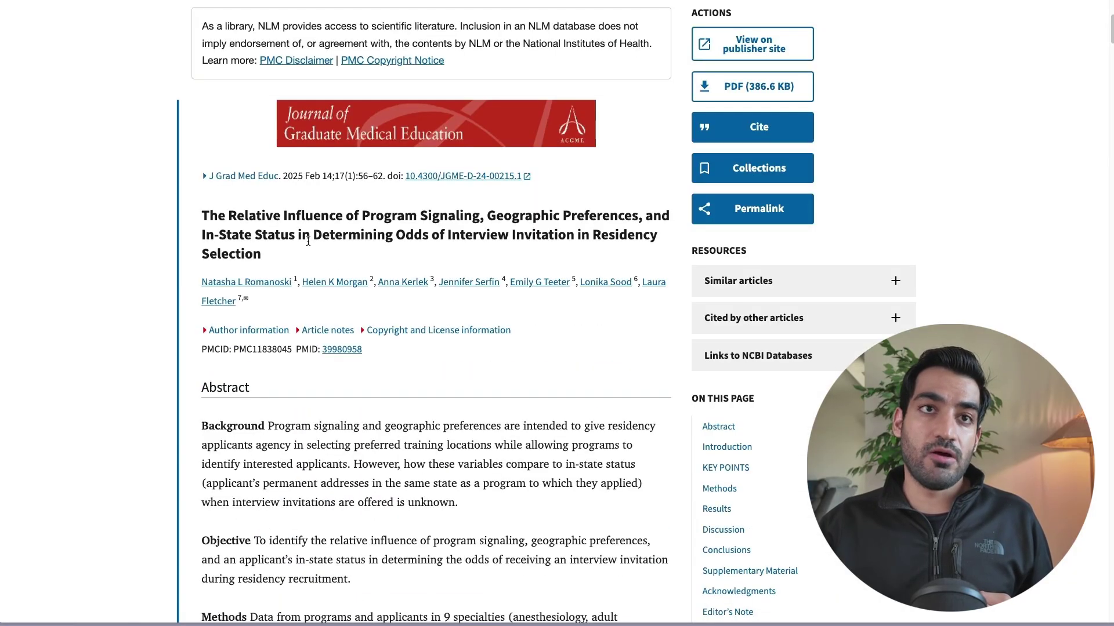
scroll(308, 241, "down", 1)
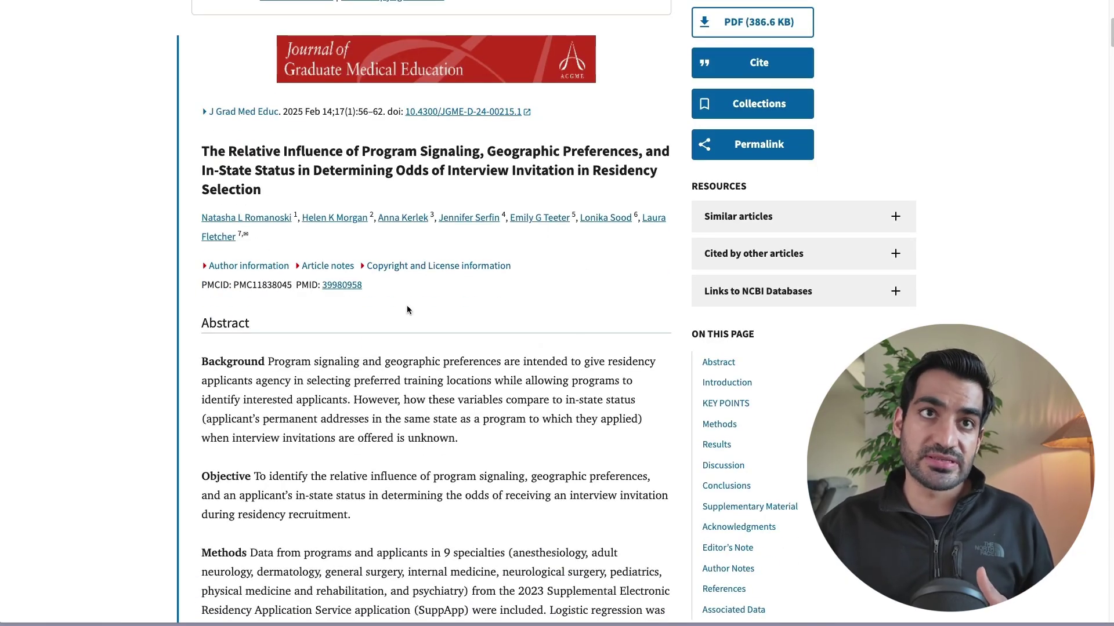
scroll(422, 335, "down", 1)
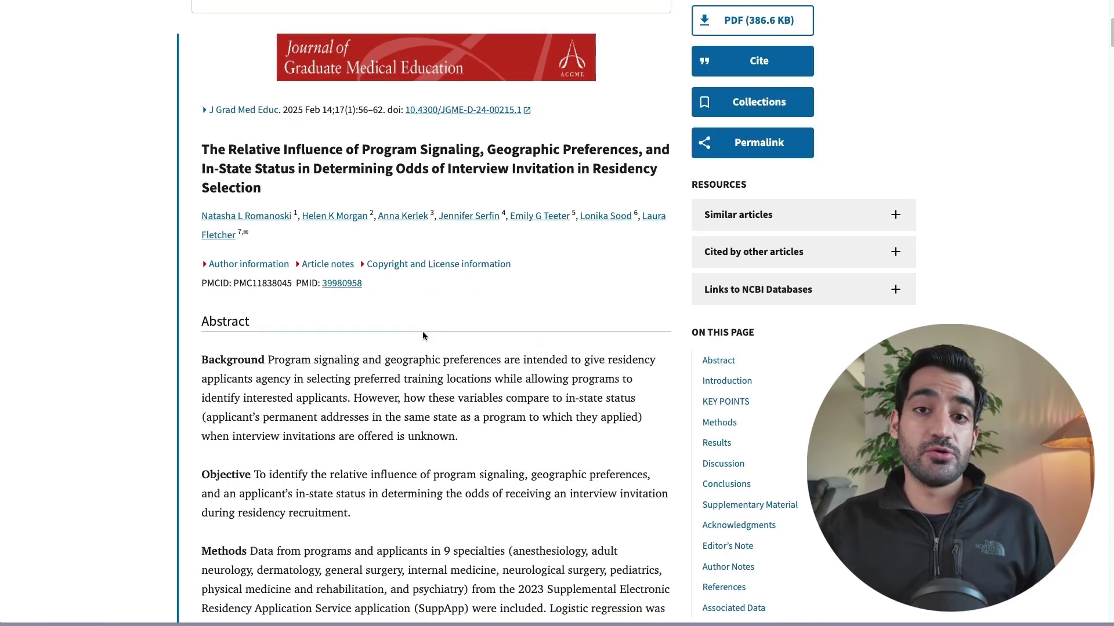
scroll(422, 336, "down", 15)
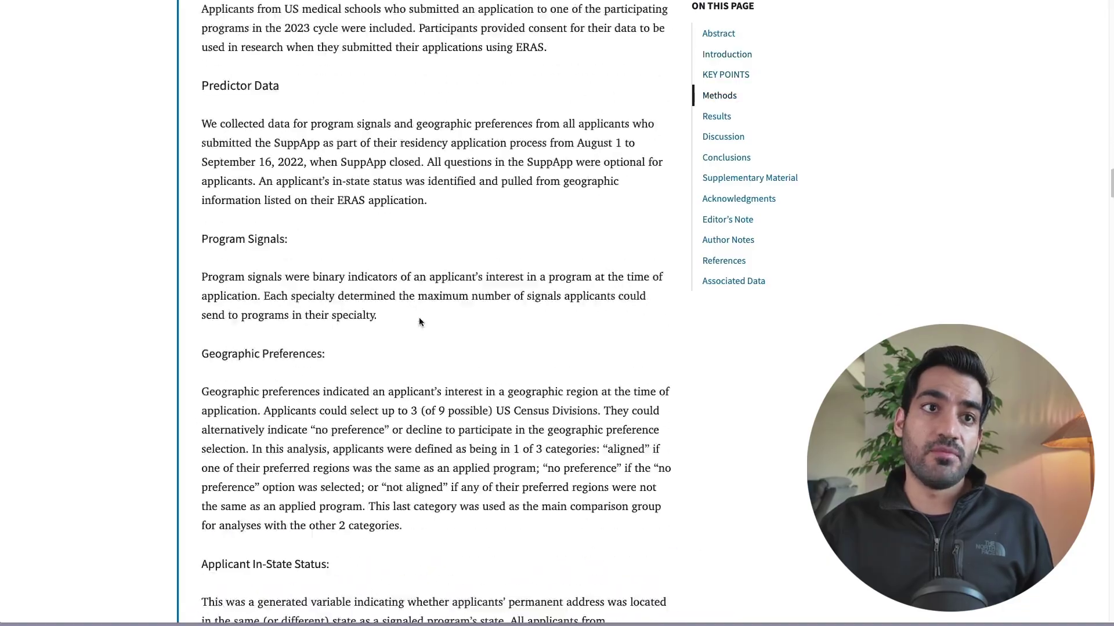
scroll(418, 322, "down", 20)
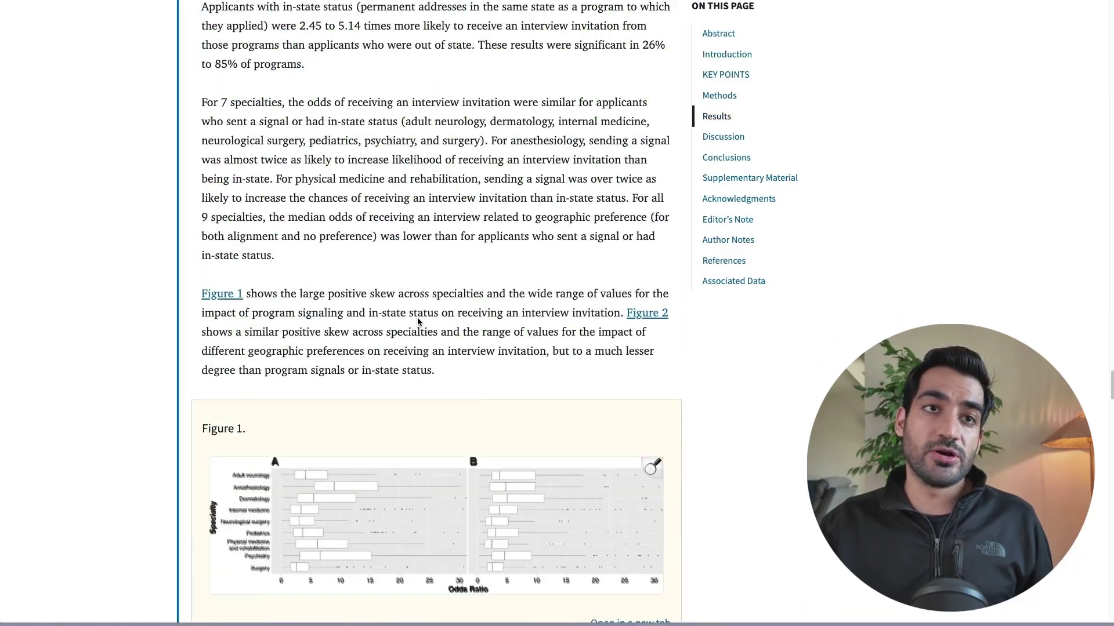
scroll(417, 321, "down", 20)
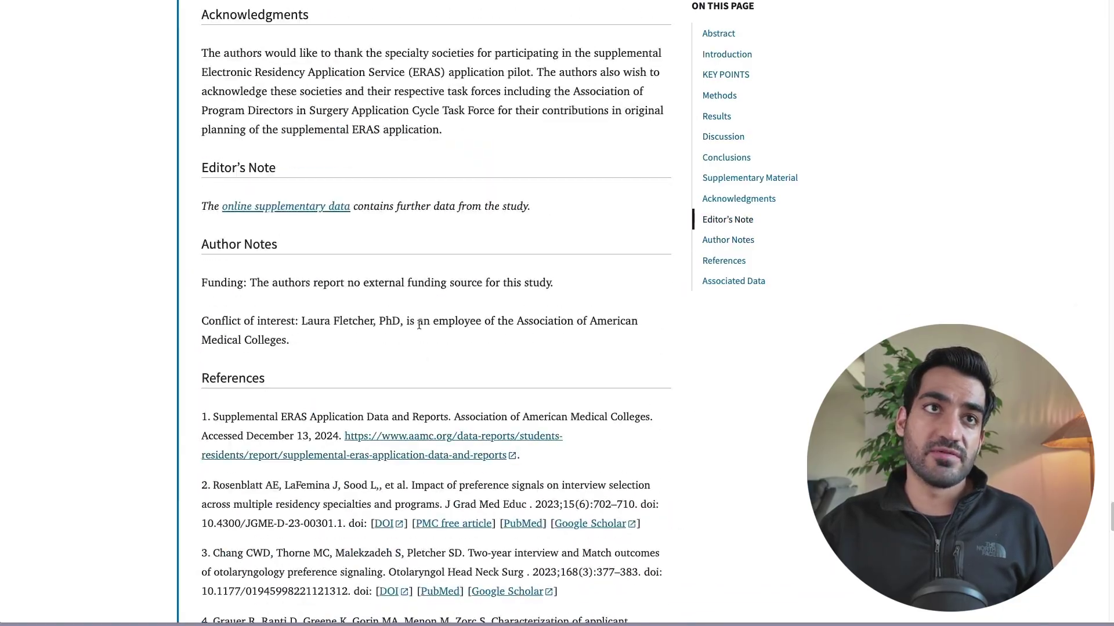
scroll(419, 325, "up", 5)
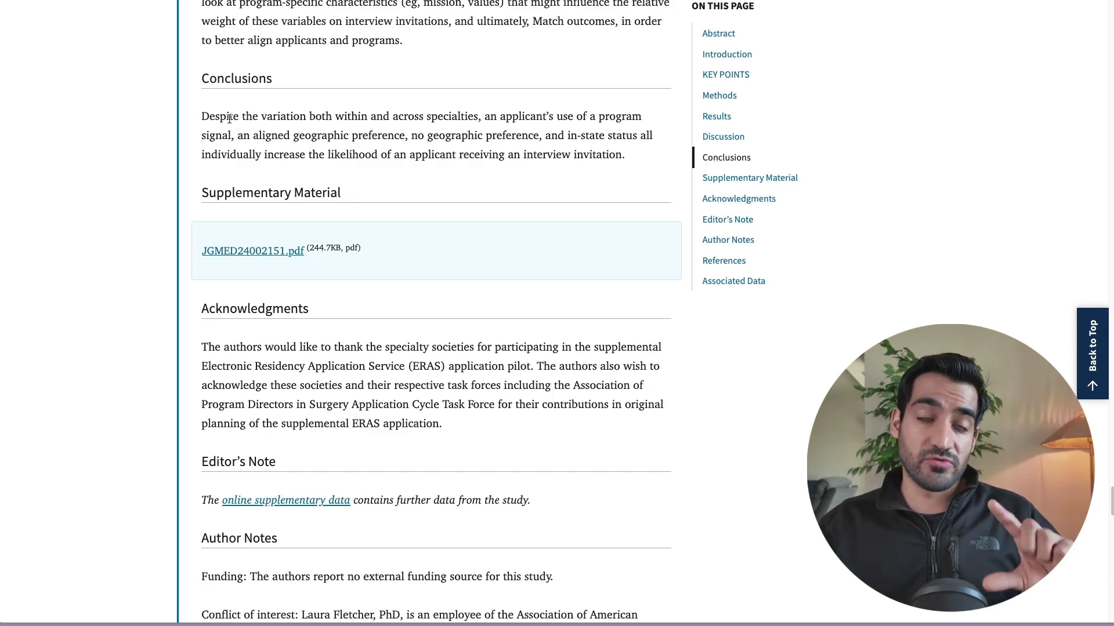
left_click_drag(497, 117, 260, 147)
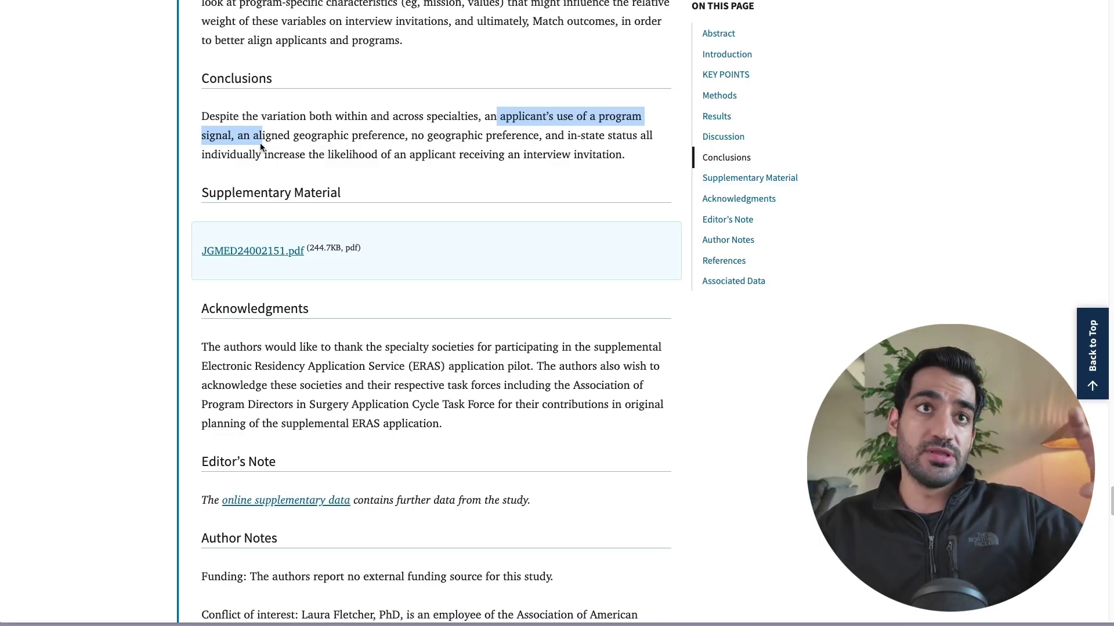
left_click_drag(261, 147, 643, 136)
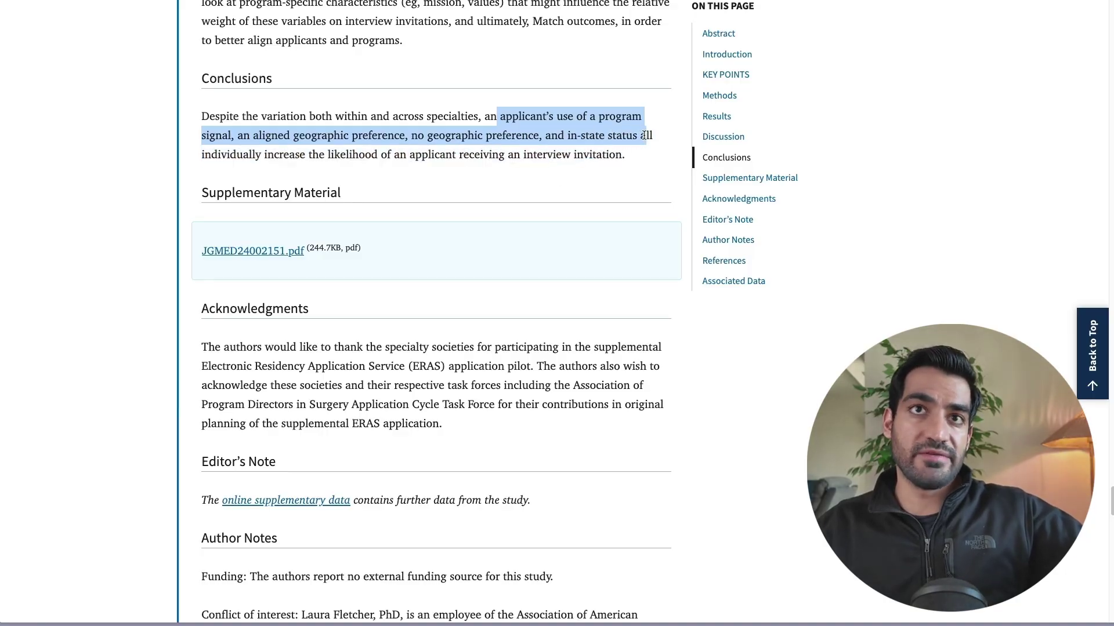
left_click_drag(644, 135, 630, 155)
left_click(841, 348)
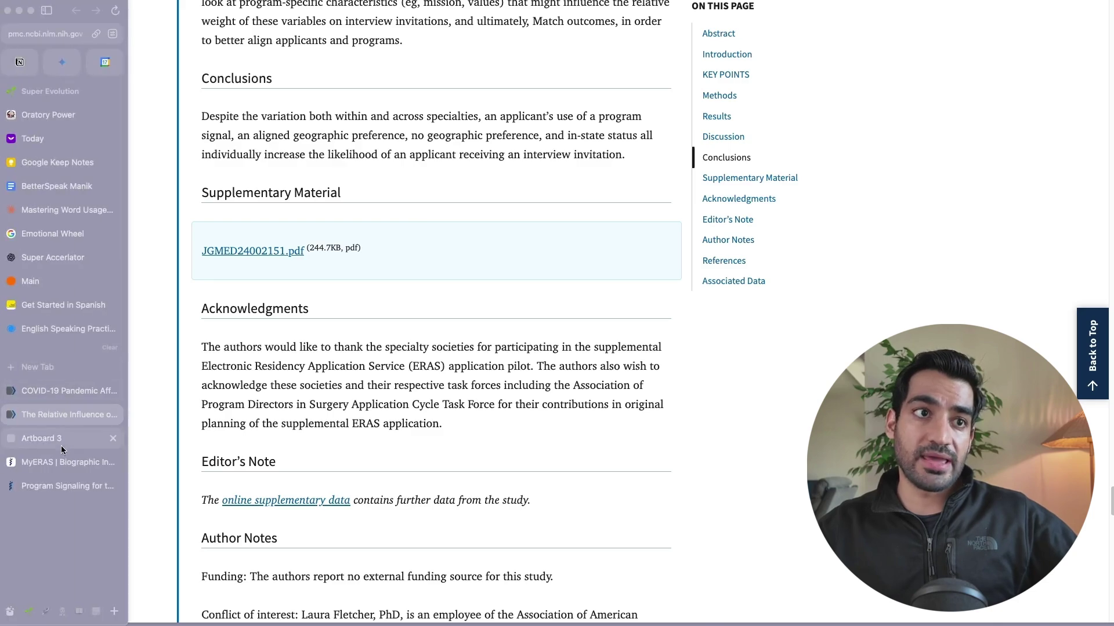
Go back to MyERAS, review the census divisions map, then cancel out of it.
left_click(66, 462)
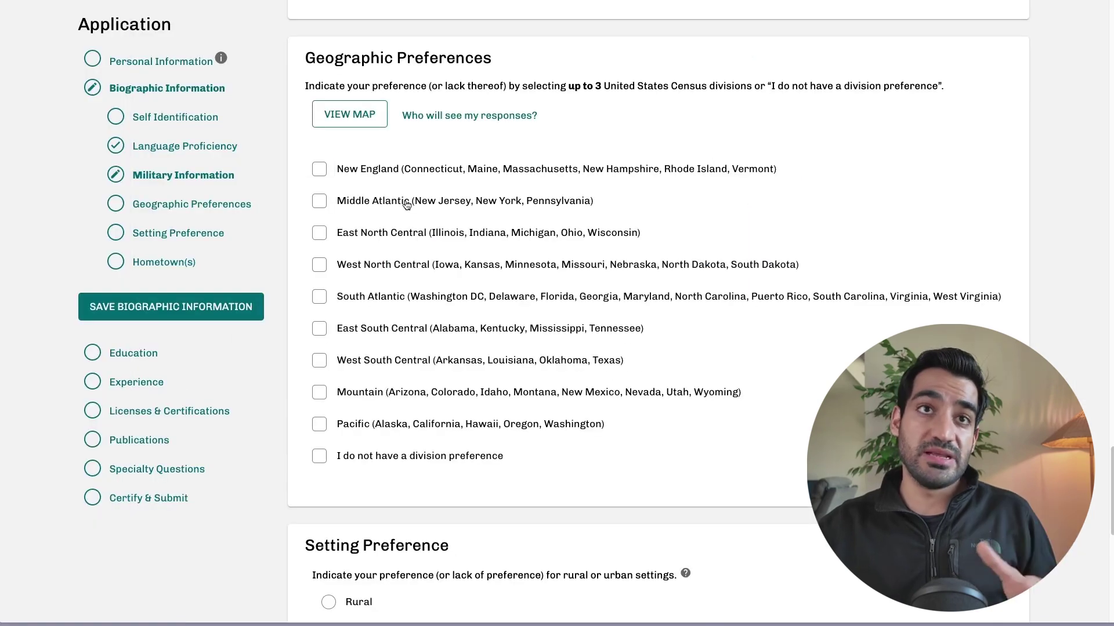
left_click(349, 114)
scroll(499, 189, "down", 2)
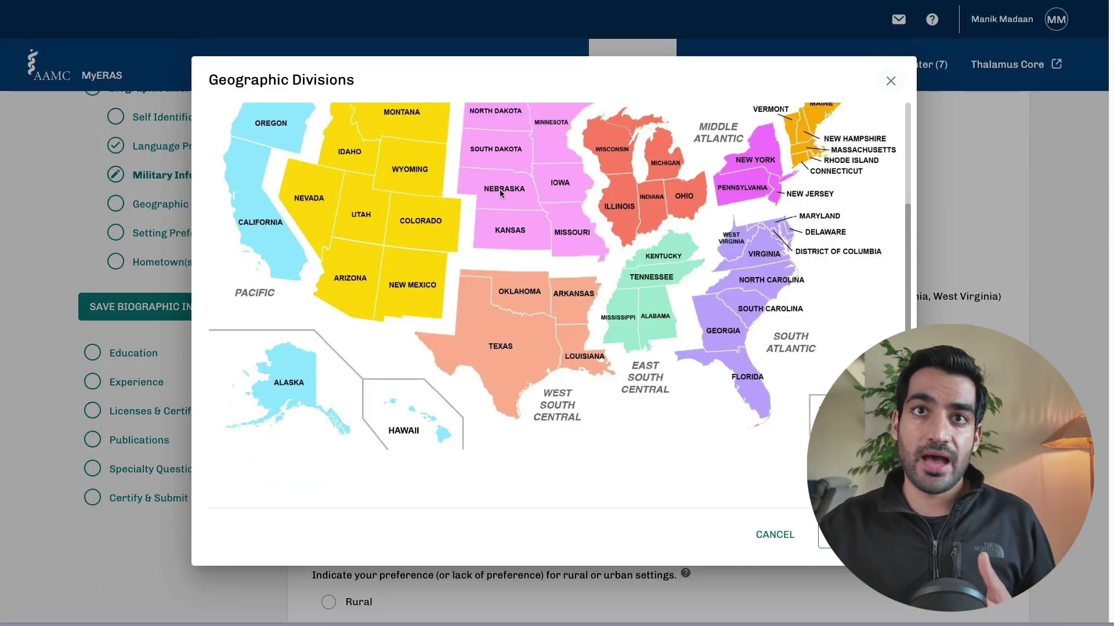
scroll(566, 337, "up", 2)
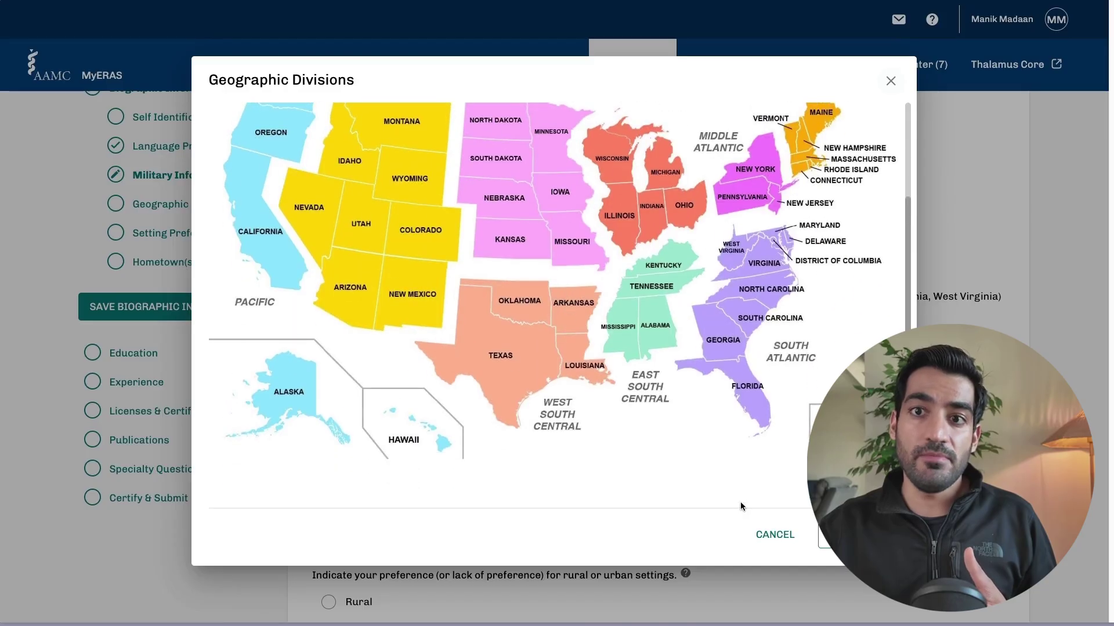
left_click(774, 534)
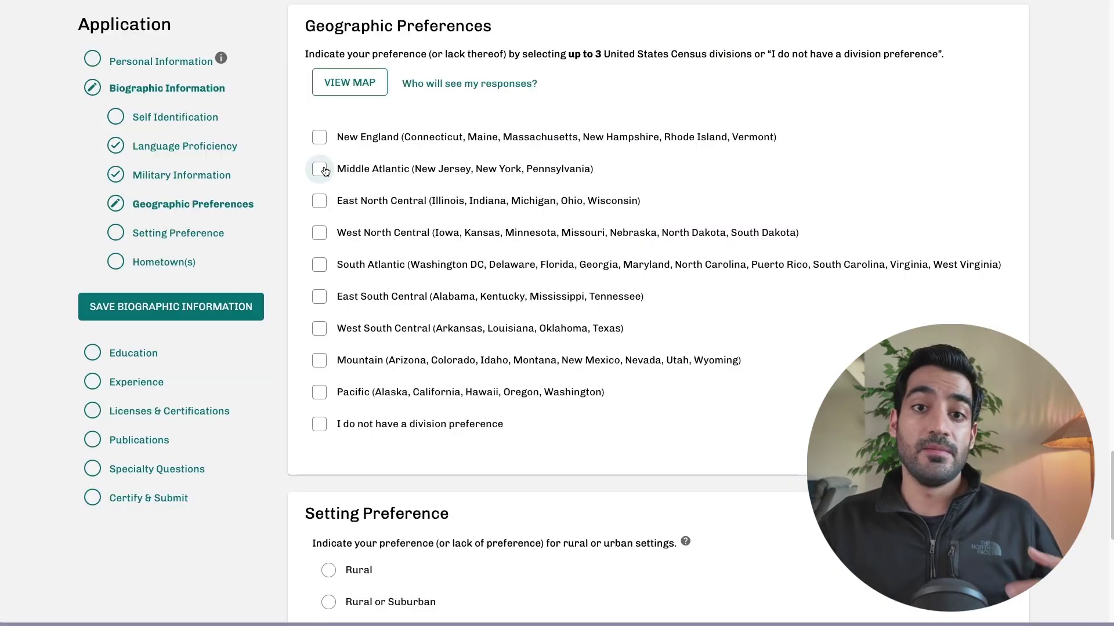
Check Middle Atlantic as a preferred geographic division.
left_click(333, 183)
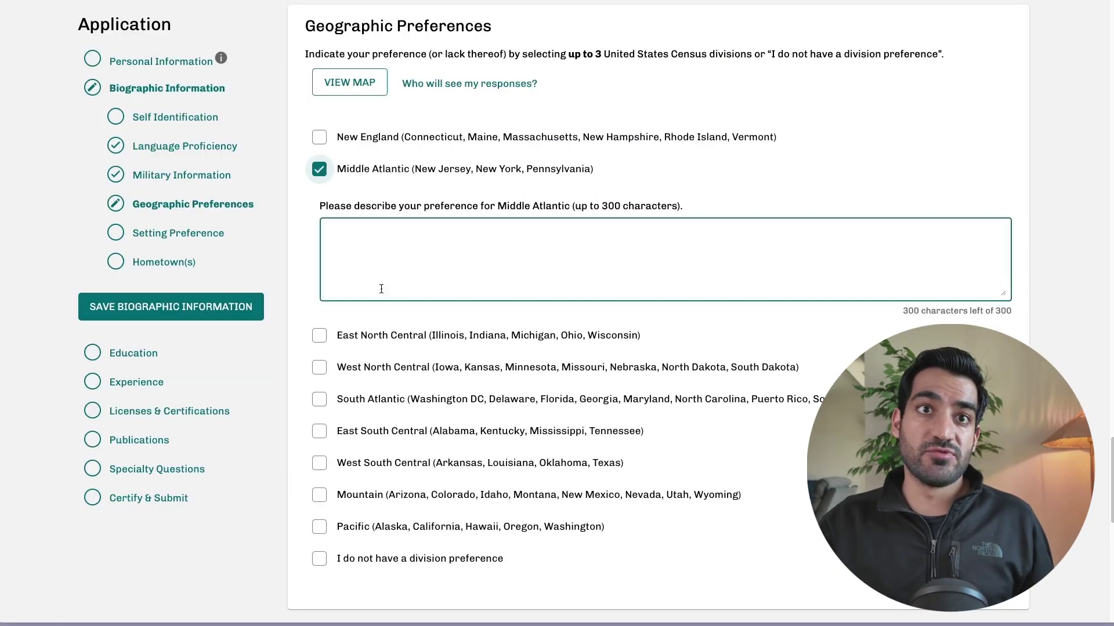
scroll(402, 353, "down", 3)
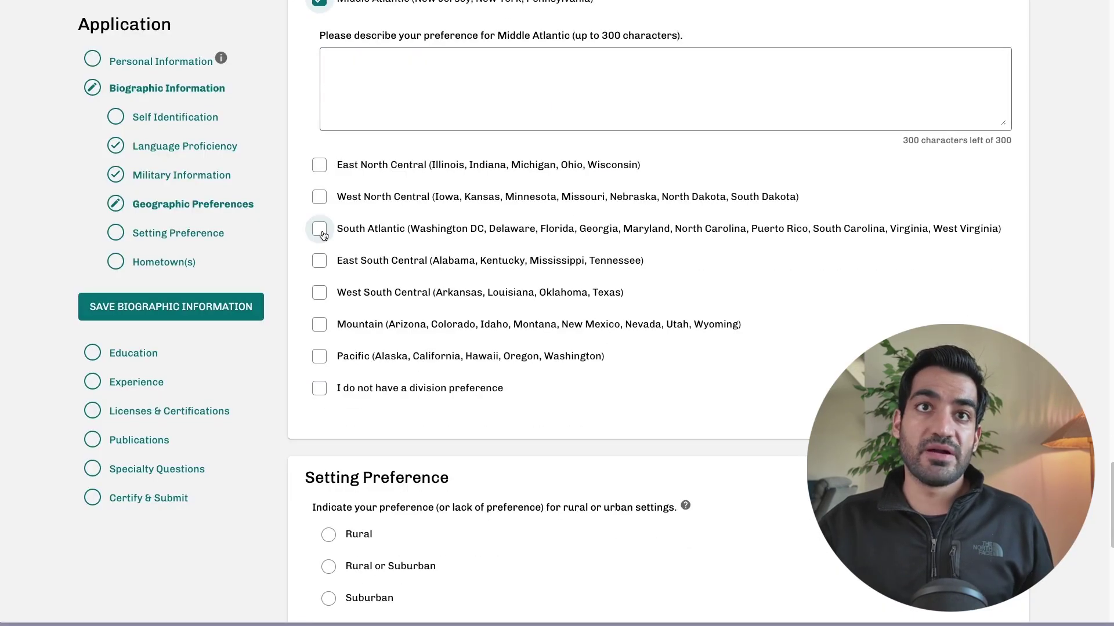
scroll(379, 292, "up", 1)
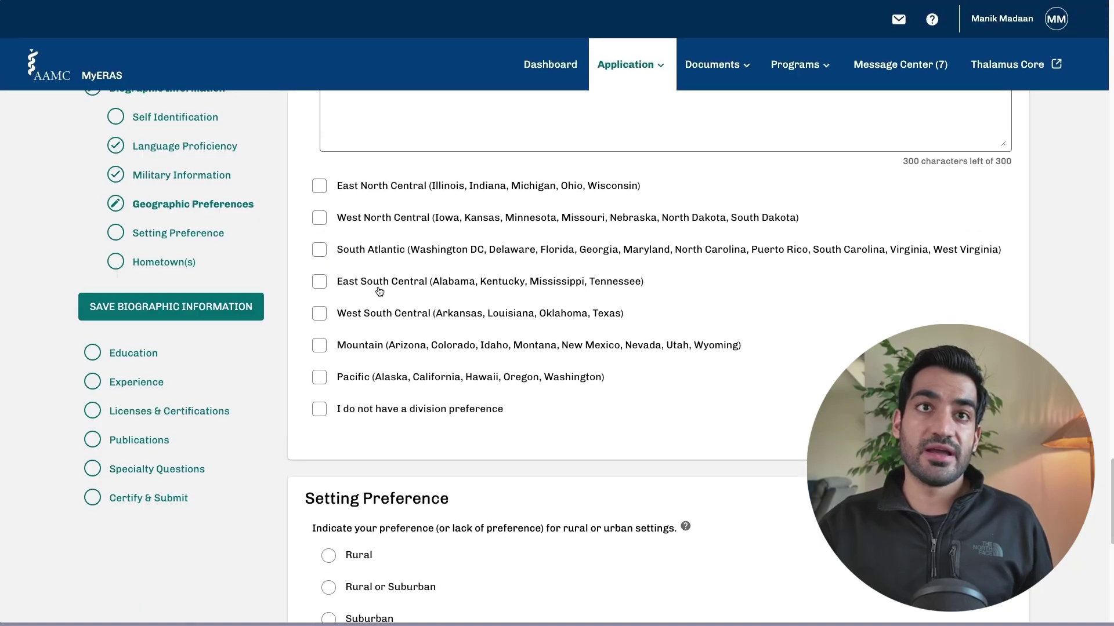
scroll(379, 291, "up", 1)
scroll(331, 221, "down", 1)
Check East North Central, toggle South Atlantic on and off, and check West South Central.
left_click(320, 201)
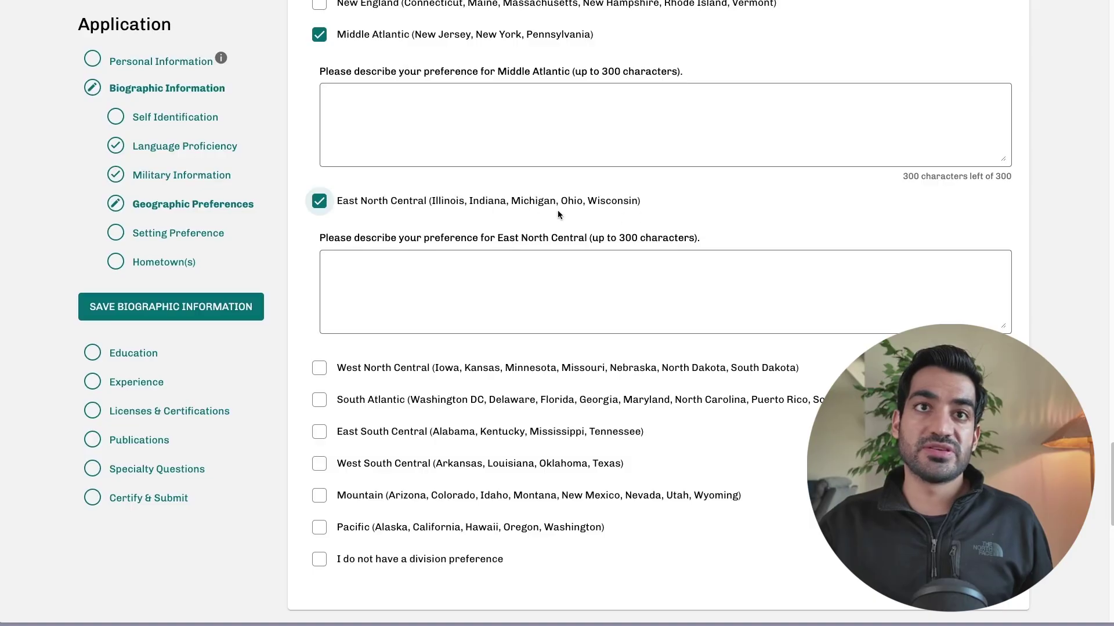
scroll(558, 215, "down", 1)
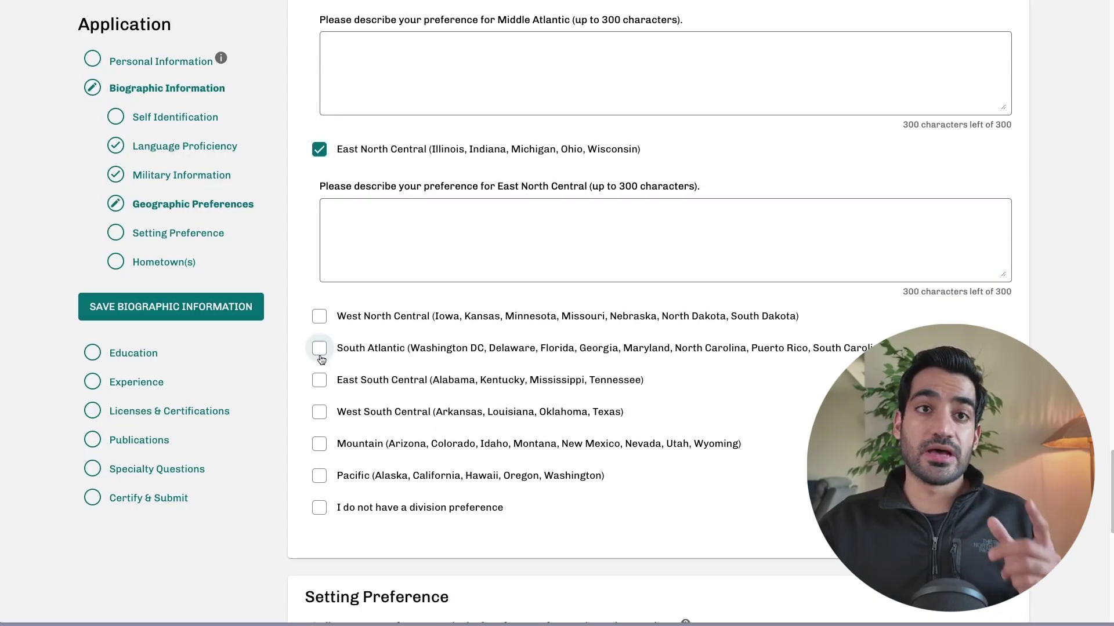
left_click(319, 349)
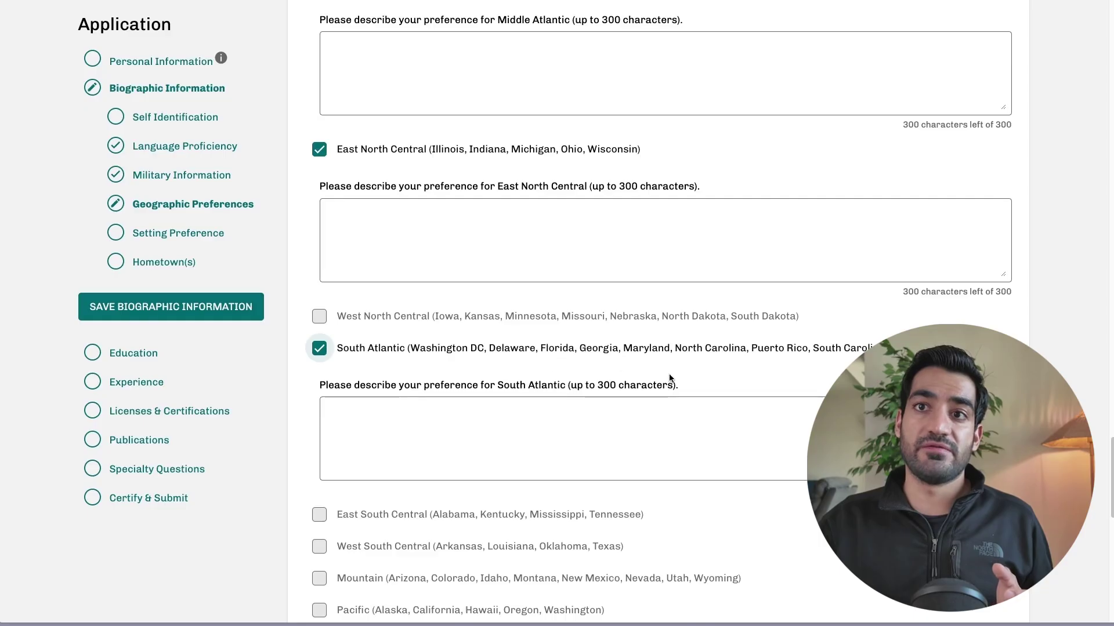
left_click(351, 350)
scroll(354, 355, "down", 1)
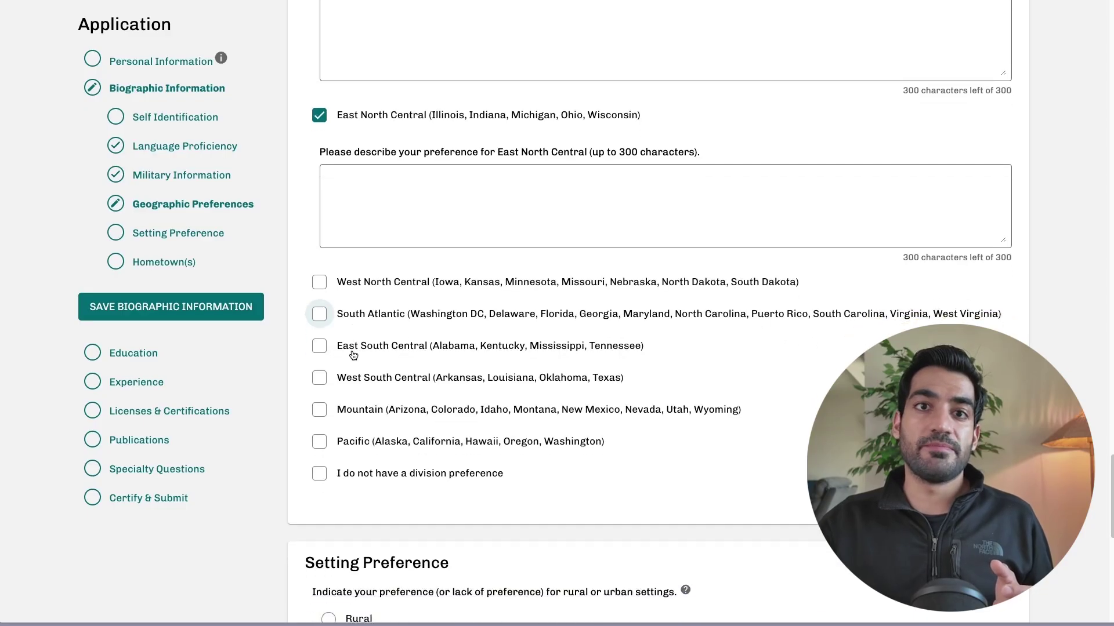
left_click(351, 378)
Uncheck West South Central and East North Central so only Middle Atlantic remains checked.
scroll(349, 379, "down", 2)
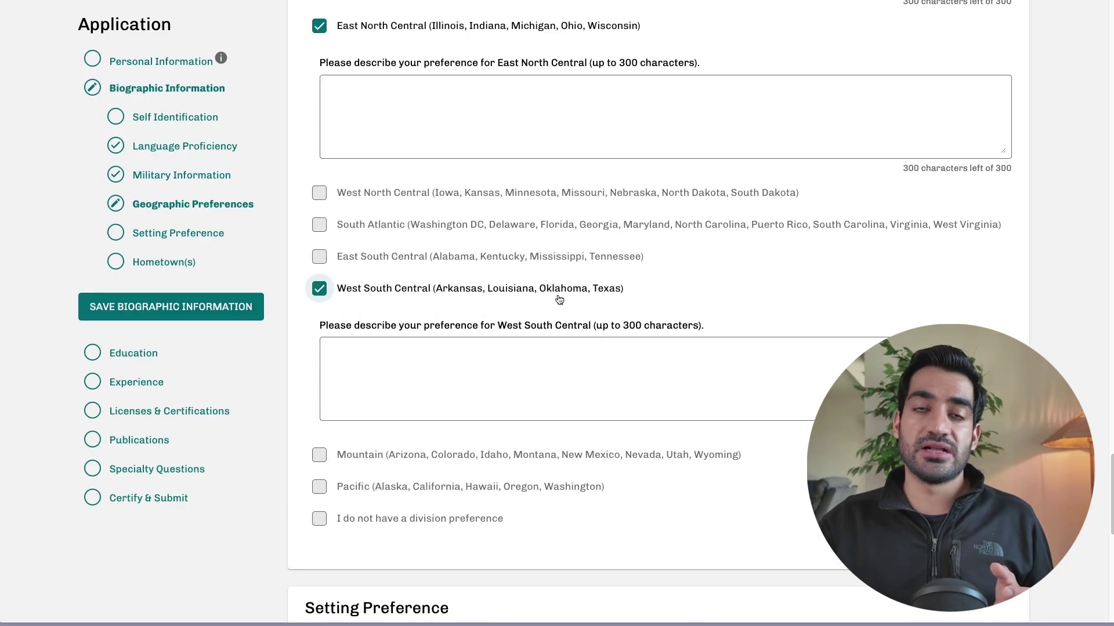
left_click(385, 299)
scroll(386, 298, "up", 3)
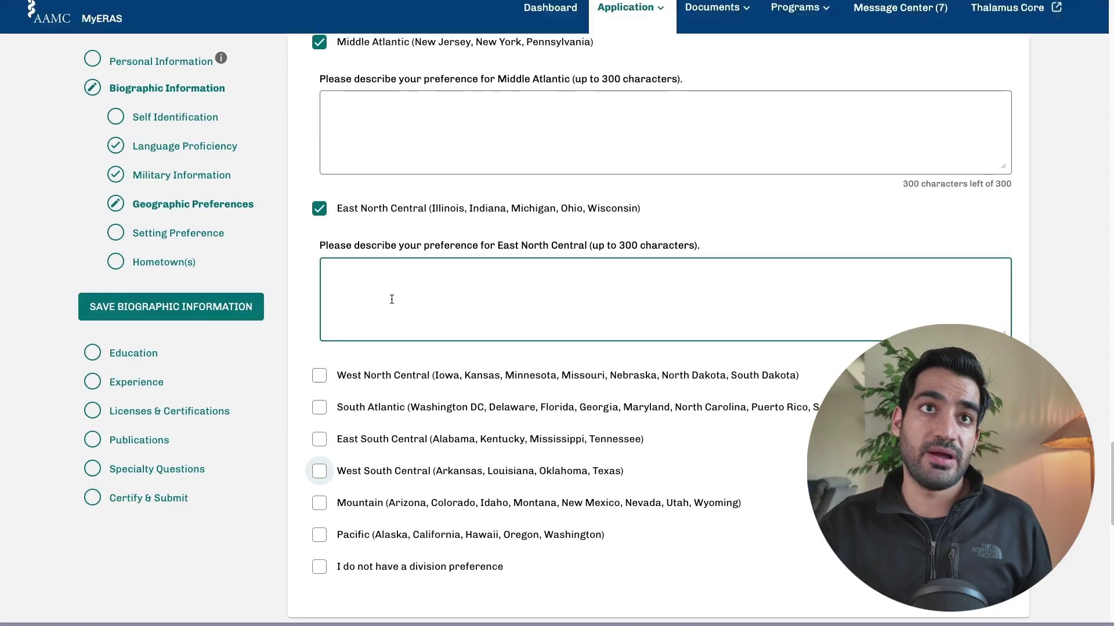
left_click(389, 209)
scroll(389, 207, "up", 2)
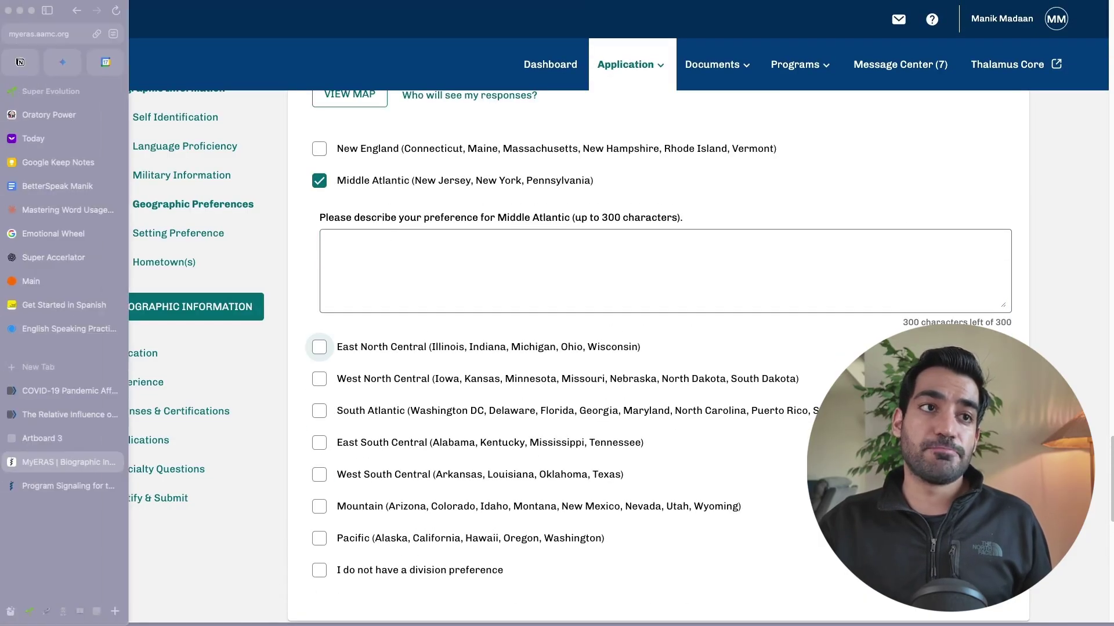
left_click(473, 284)
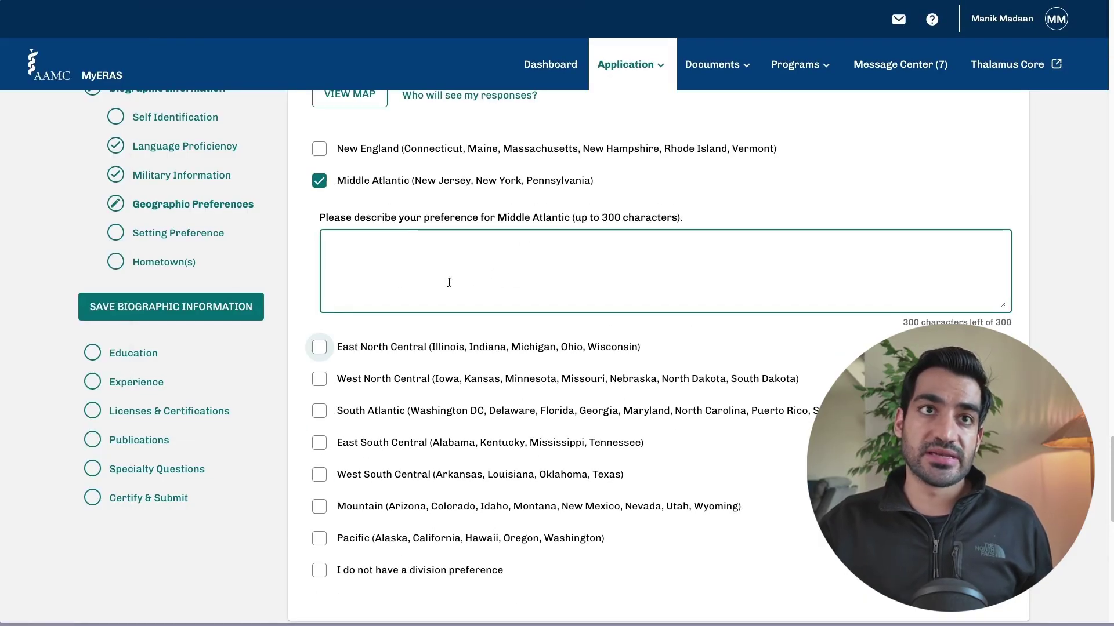
left_click(526, 180)
left_click_drag(318, 218, 603, 222)
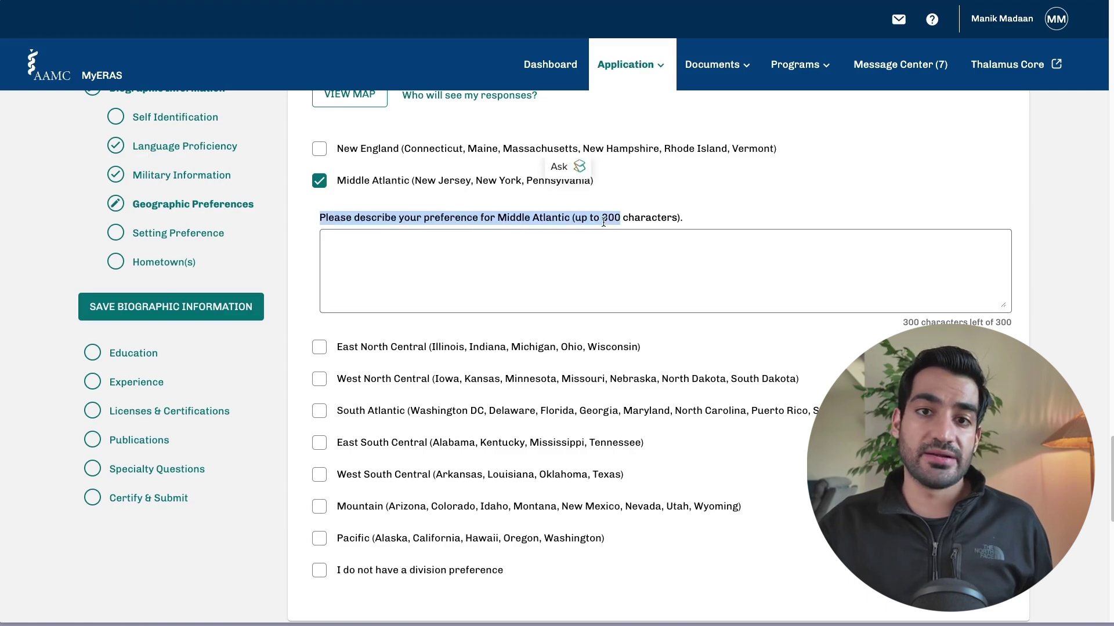